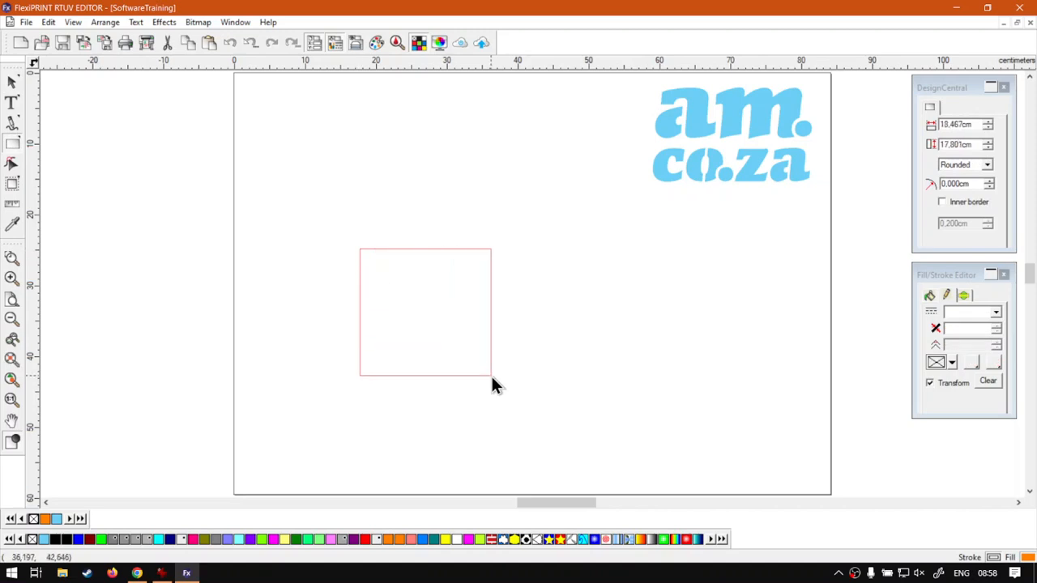
Duplicate the orange square to the right of the original and select the original square.
{"action": "left_click", "coordinate": [11, 83]}
{"action": "left_click_drag", "start_coordinate": [378, 291], "coordinate": [643, 313]}
{"action": "left_click", "coordinate": [433, 298]}
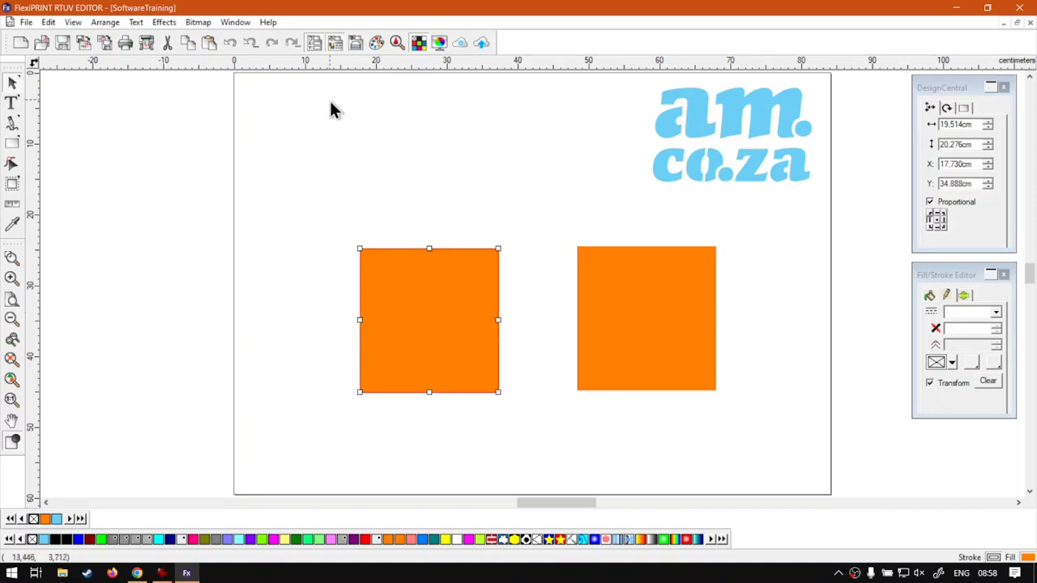
Add a Rectangle contour cut around the left square and enlarge it to about 25.8 × 26.8 cm.
{"action": "left_click", "coordinate": [165, 24]}
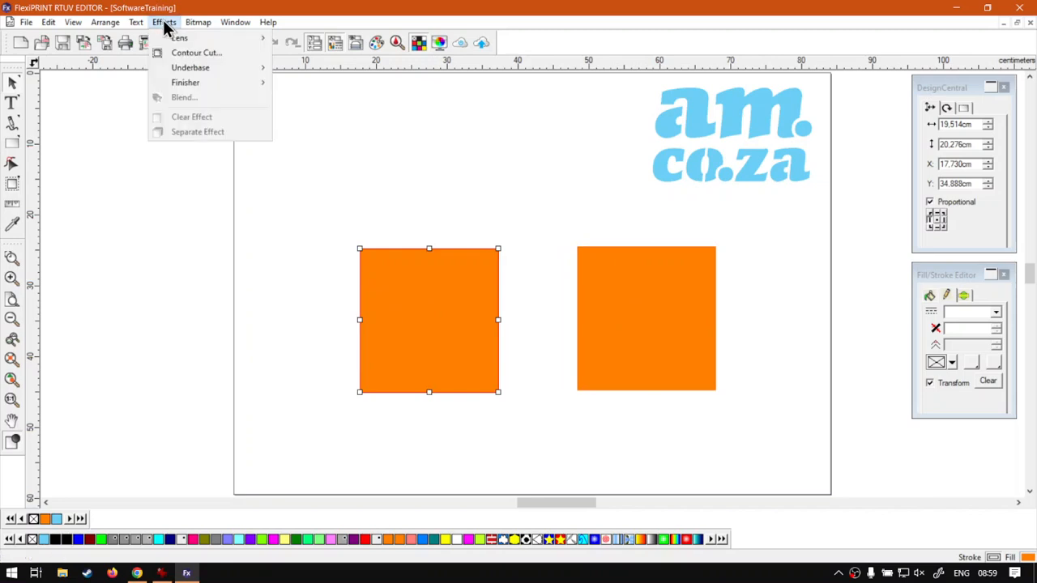
{"action": "left_click", "coordinate": [196, 53]}
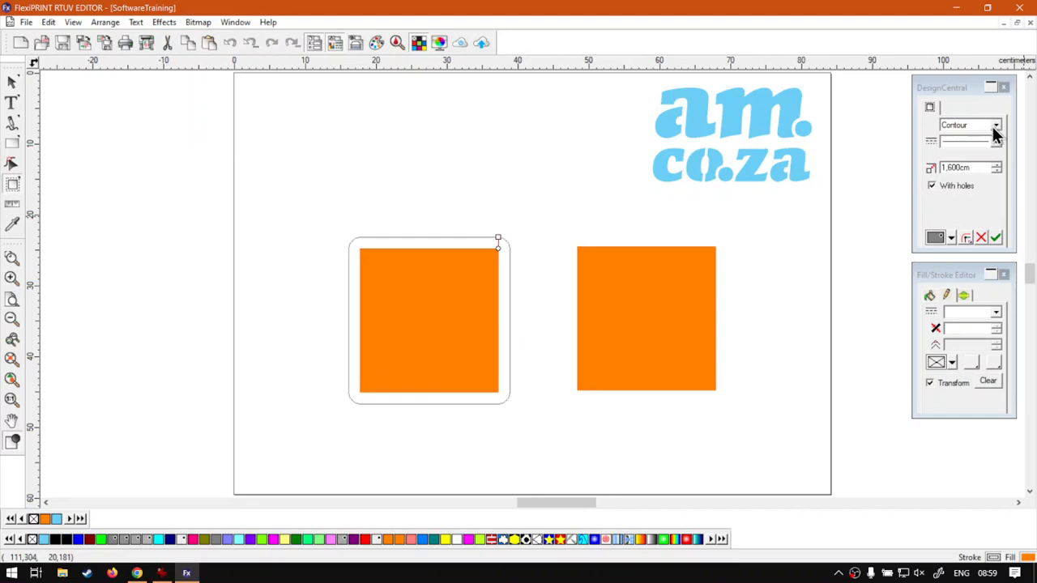
{"action": "left_click", "coordinate": [995, 127]}
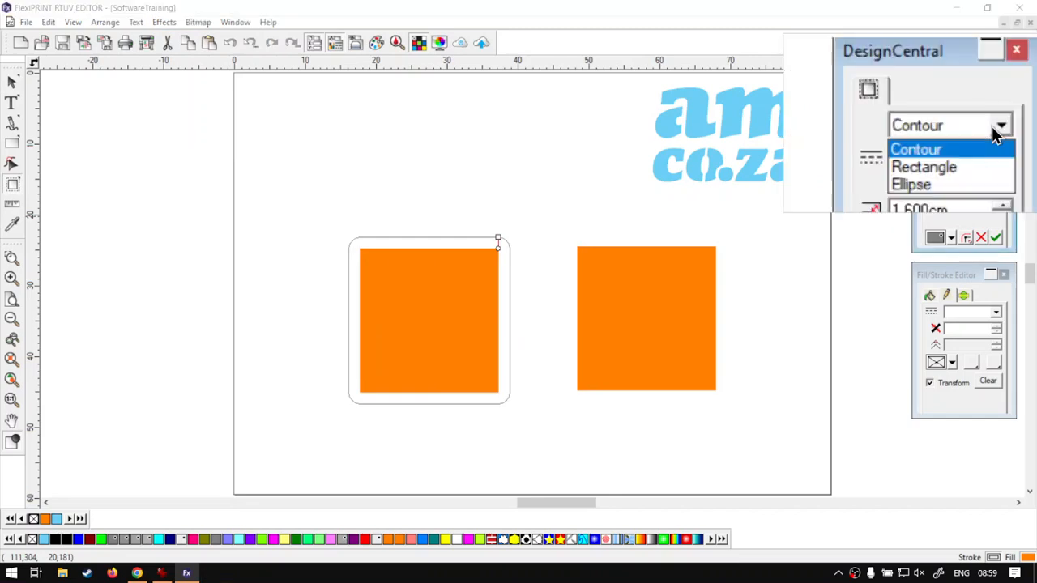
{"action": "left_click", "coordinate": [973, 146]}
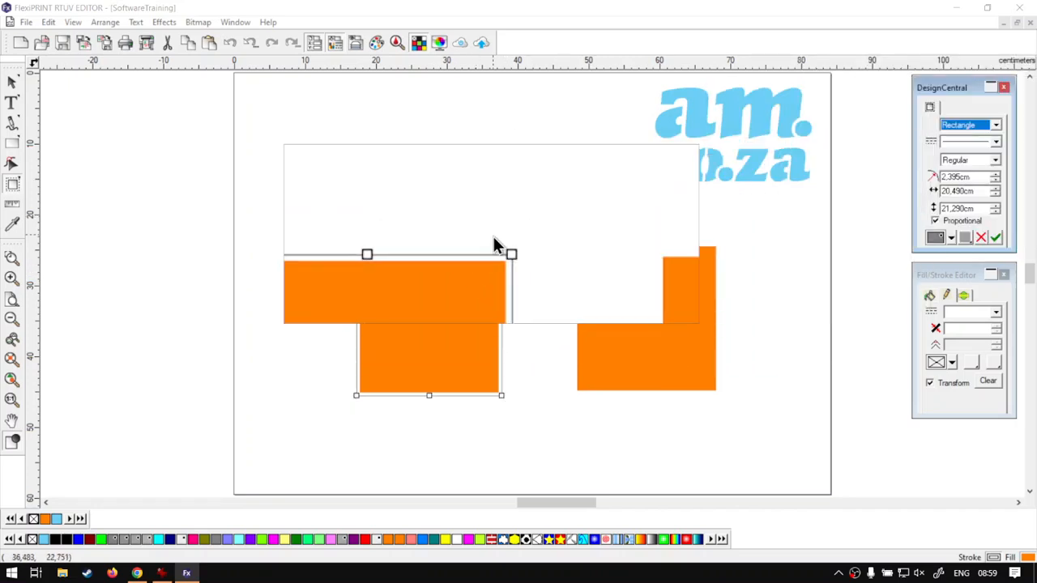
{"action": "left_click_drag", "start_coordinate": [502, 250], "coordinate": [520, 227]}
{"action": "key", "text": "space"}
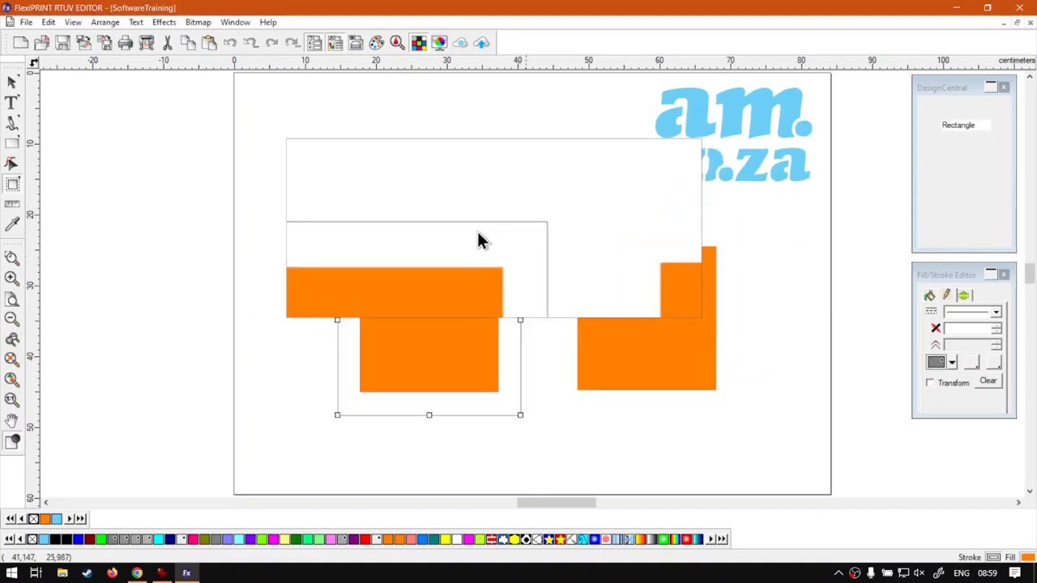
Add a contour cut of the Contour type around the right square, with an offset of about 3.3 cm.
{"action": "left_click_drag", "start_coordinate": [483, 290], "coordinate": [689, 284]}
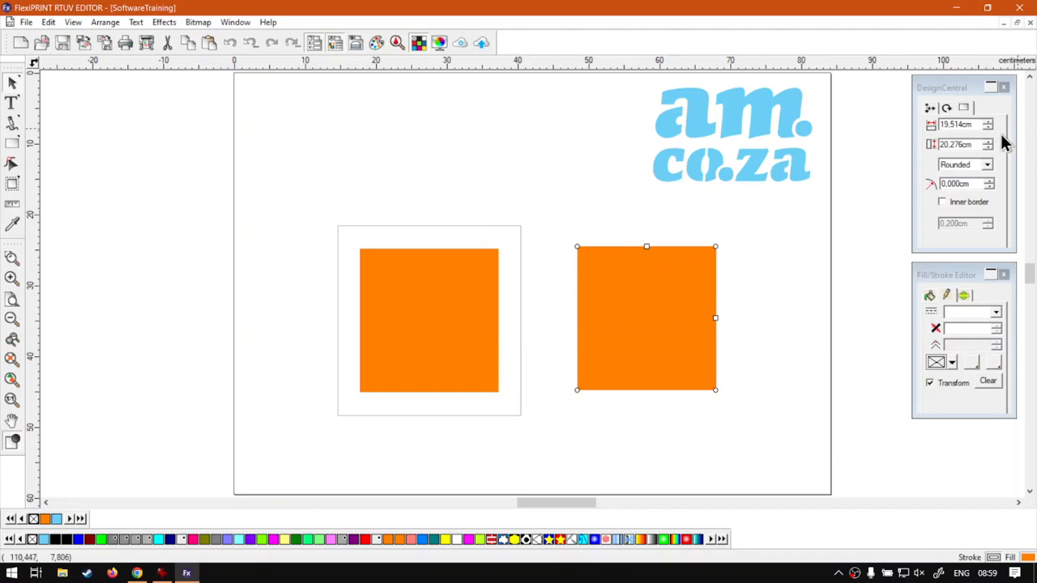
{"action": "left_click", "coordinate": [159, 23]}
{"action": "left_click", "coordinate": [188, 57]}
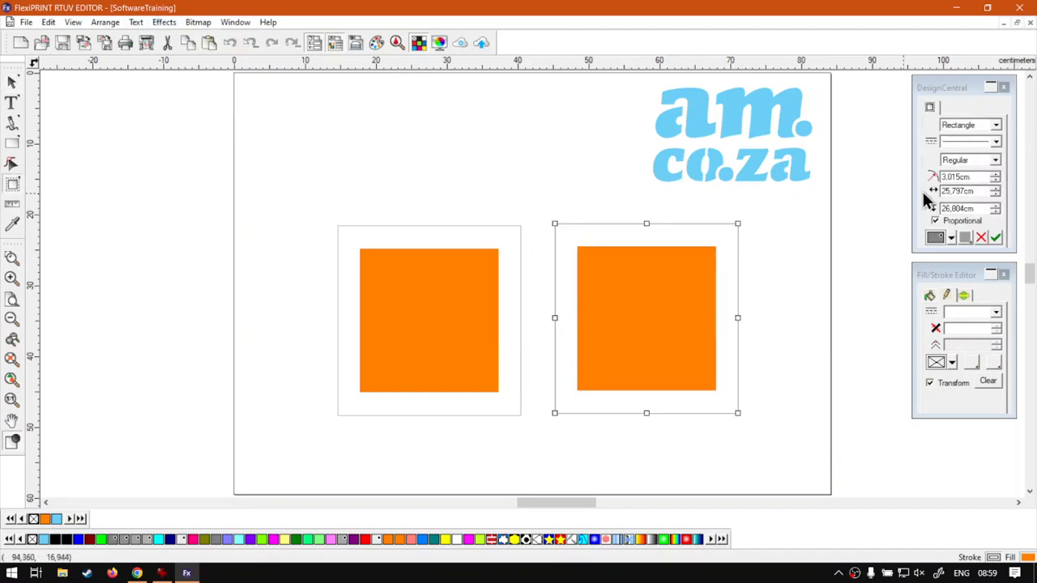
{"action": "left_click", "coordinate": [988, 129]}
{"action": "left_click", "coordinate": [979, 138]}
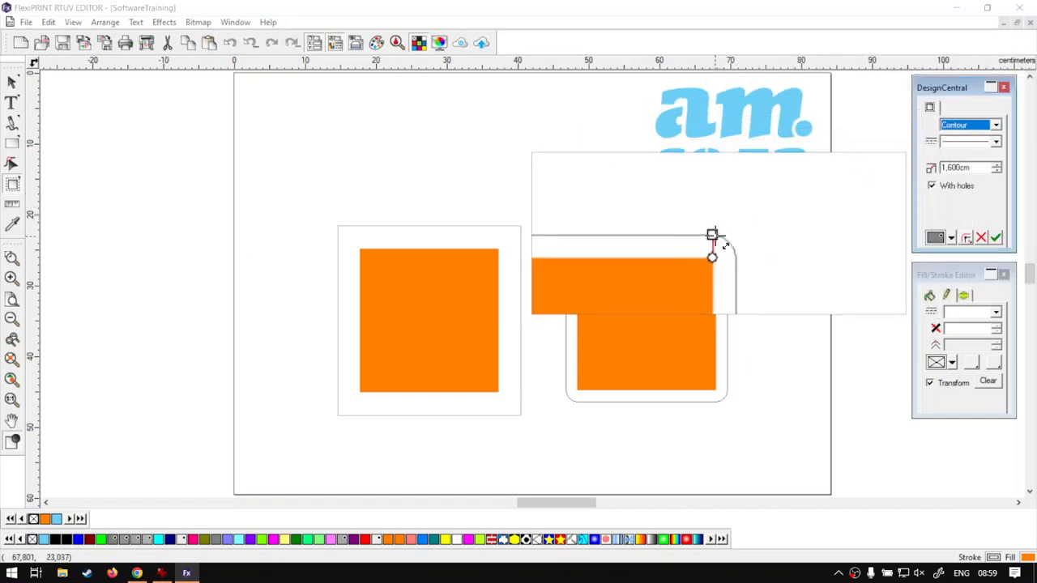
{"action": "left_click_drag", "start_coordinate": [720, 236], "coordinate": [716, 222]}
Give the left square's contour cut a short-dashed stroke style and apply it.
{"action": "left_click", "coordinate": [13, 82]}
{"action": "left_click", "coordinate": [436, 280]}
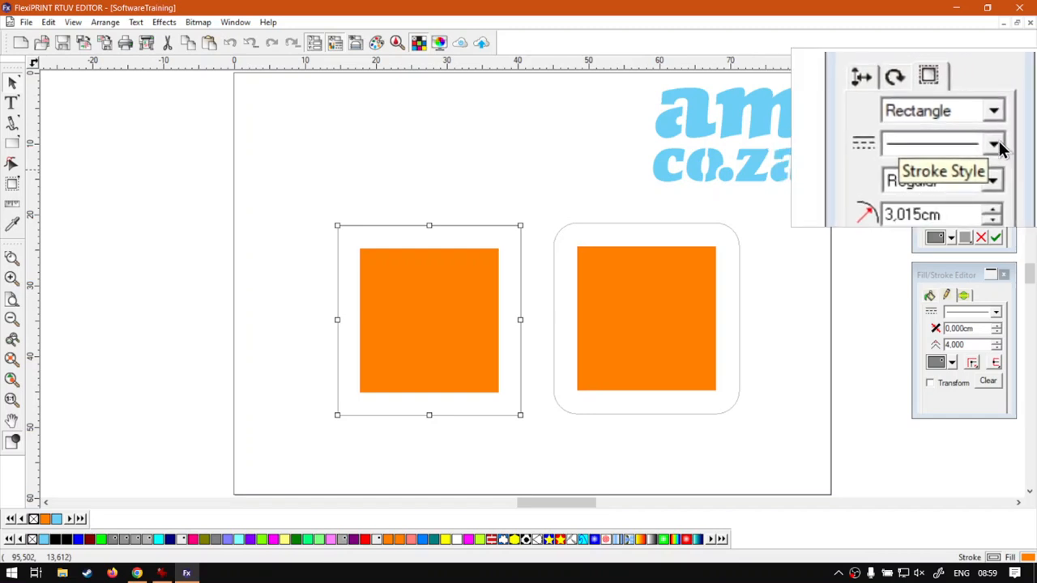
{"action": "left_click", "coordinate": [999, 146]}
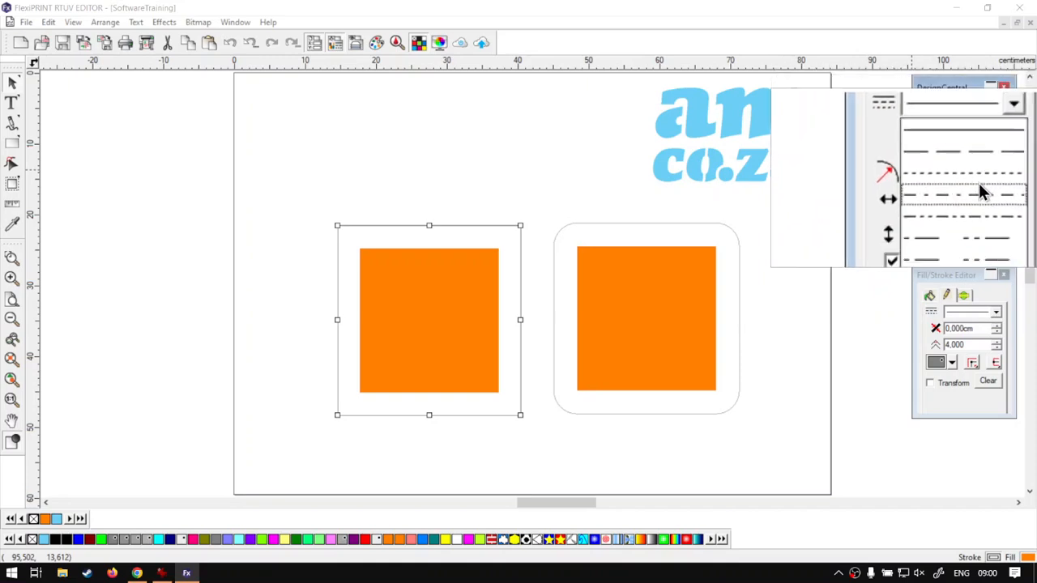
{"action": "left_click", "coordinate": [978, 181]}
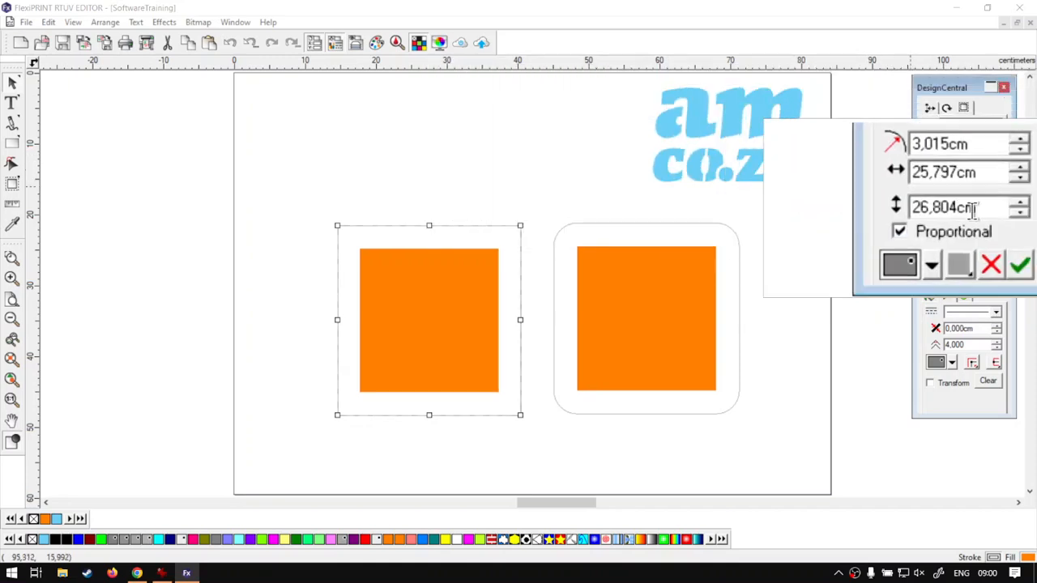
{"action": "left_click", "coordinate": [994, 239]}
{"action": "left_click", "coordinate": [571, 136]}
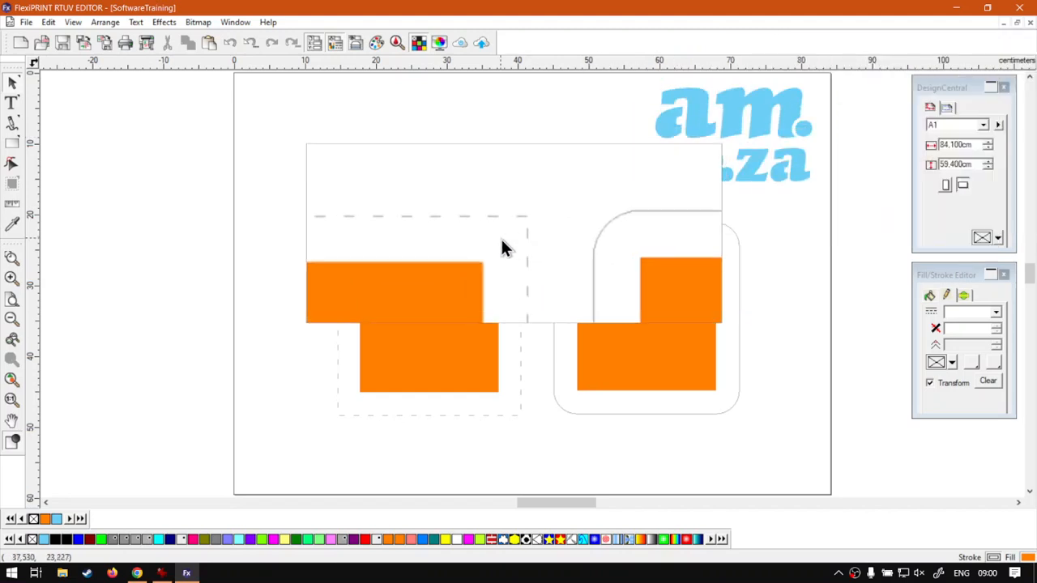
Set the corner radius of the left square's rectangular contour cut to 3 cm.
{"action": "left_click", "coordinate": [491, 292]}
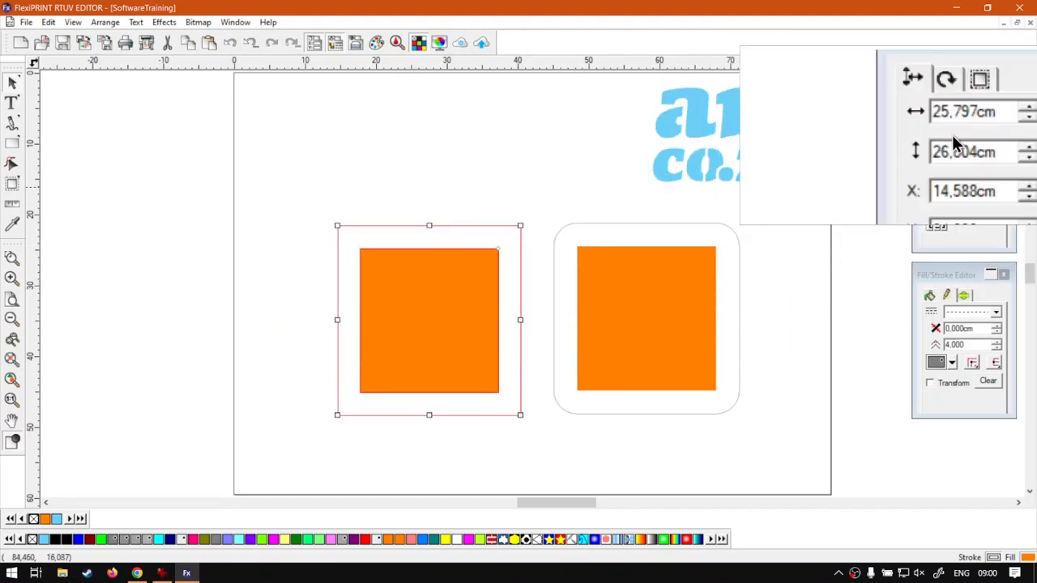
{"action": "left_click", "coordinate": [971, 109]}
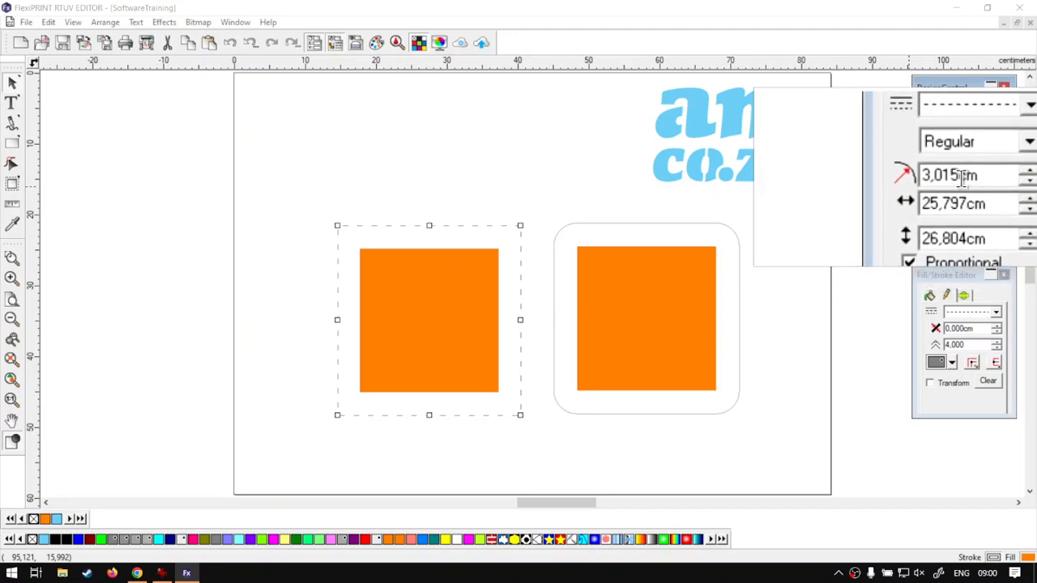
{"action": "left_click_drag", "start_coordinate": [961, 177], "coordinate": [954, 177]}
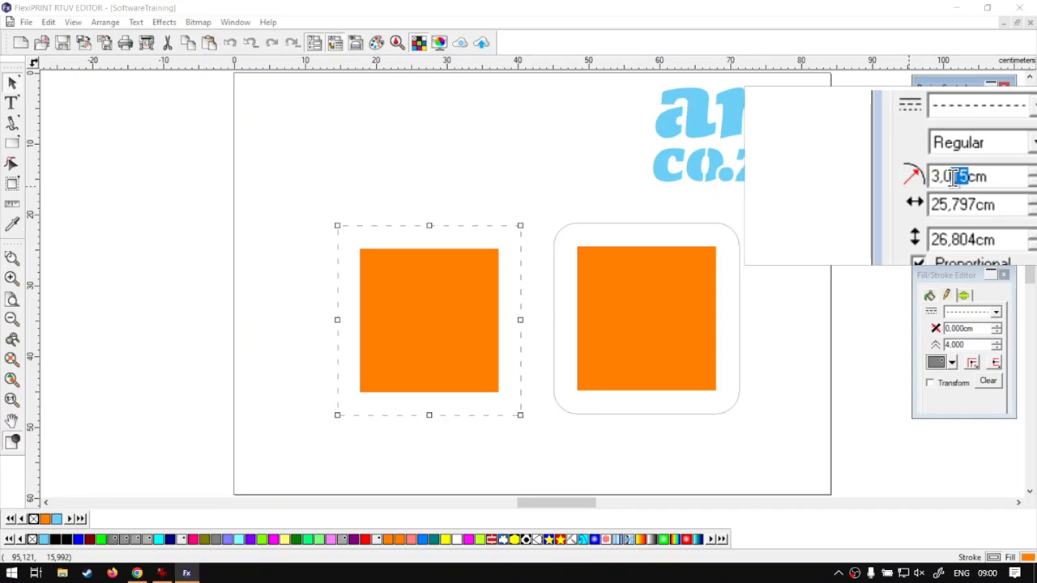
{"action": "key", "text": "BackSpace"}
{"action": "key", "text": "BackSpace"}
{"action": "key", "text": "BackSpace"}
{"action": "key", "text": "Return"}
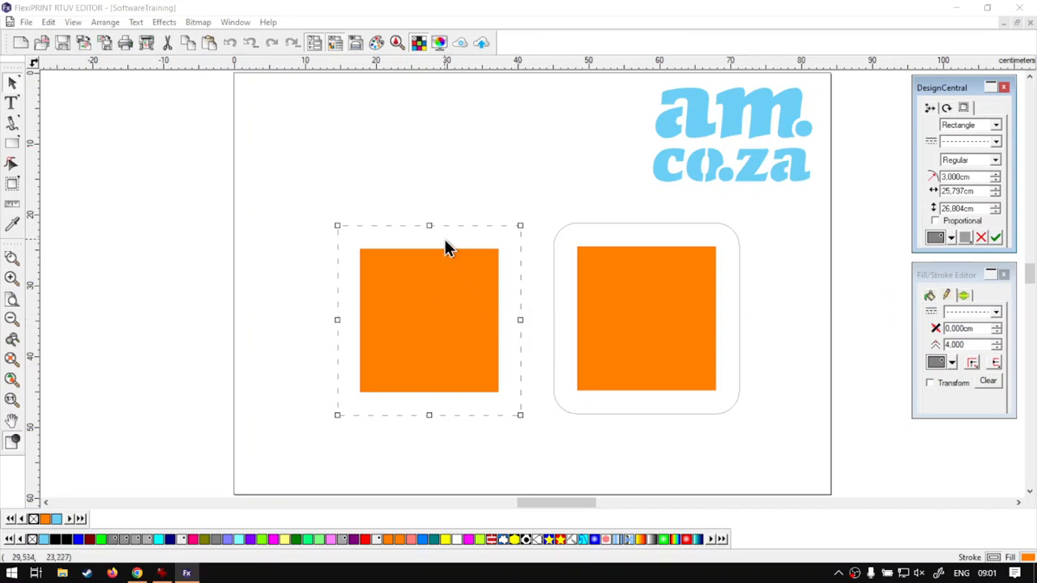
Resize the left contour cut with Proportional off, bringing its width to 26.144 cm.
{"action": "mouse_move", "coordinate": [520, 319]}
{"action": "left_mouse_down"}
{"action": "mouse_move", "coordinate": [538, 316]}
{"action": "mouse_move", "coordinate": [482, 316]}
{"action": "mouse_move", "coordinate": [537, 319]}
{"action": "mouse_move", "coordinate": [520, 321]}
{"action": "left_mouse_up"}
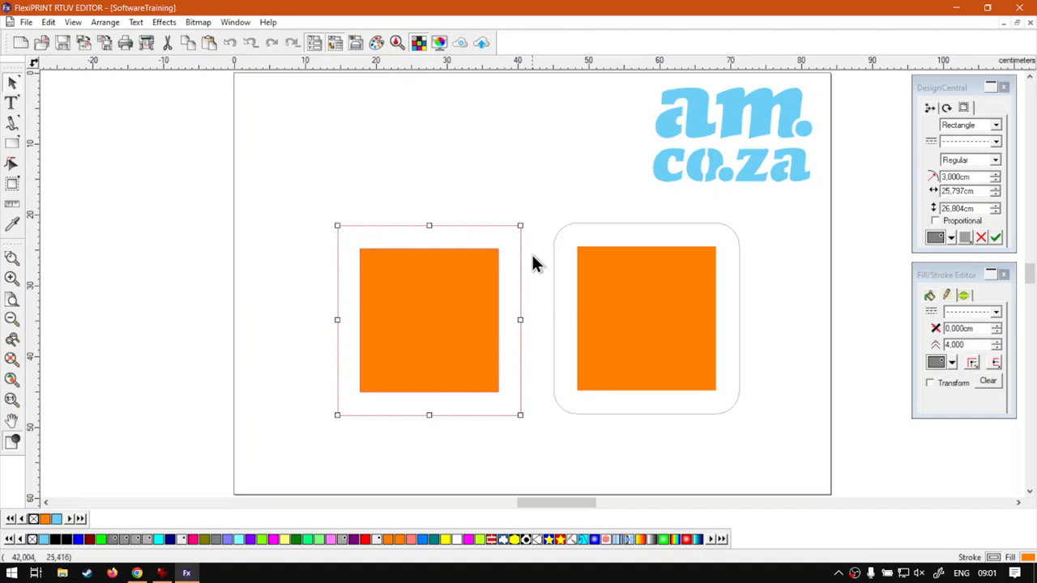
{"action": "left_click_drag", "start_coordinate": [336, 224], "coordinate": [379, 228]}
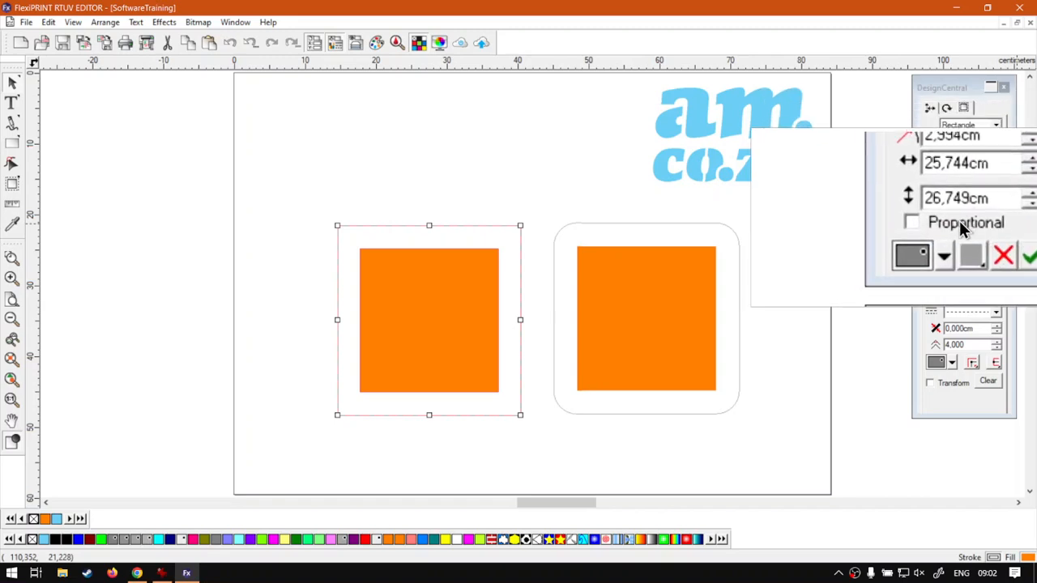
{"action": "left_click", "coordinate": [996, 192]}
{"action": "left_click", "coordinate": [997, 192]}
{"action": "left_click", "coordinate": [997, 193]}
{"action": "left_click_drag", "start_coordinate": [996, 193], "coordinate": [996, 193]}
{"action": "left_click", "coordinate": [998, 201]}
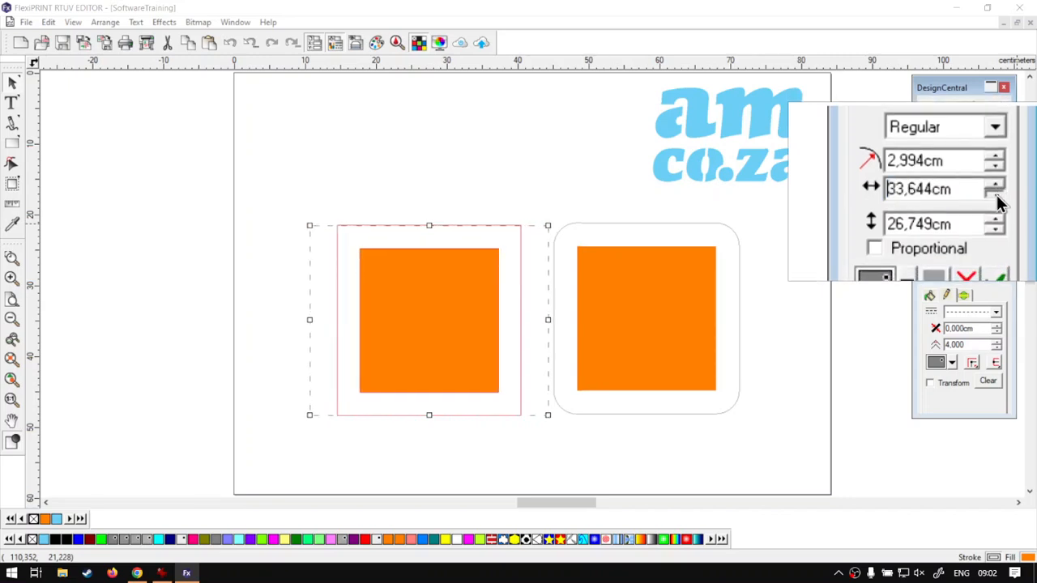
{"action": "left_click_drag", "start_coordinate": [998, 202], "coordinate": [998, 202]}
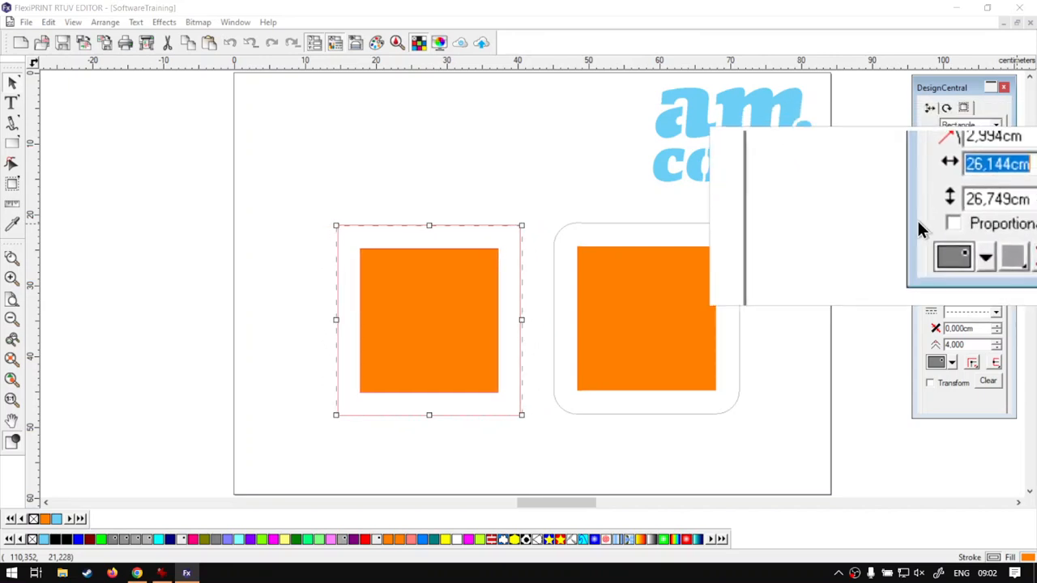
Turn on Proportional for the left contour cut, reduce its width to 25.944 cm, keep the Rectangle type and apply.
{"action": "left_click", "coordinate": [935, 225]}
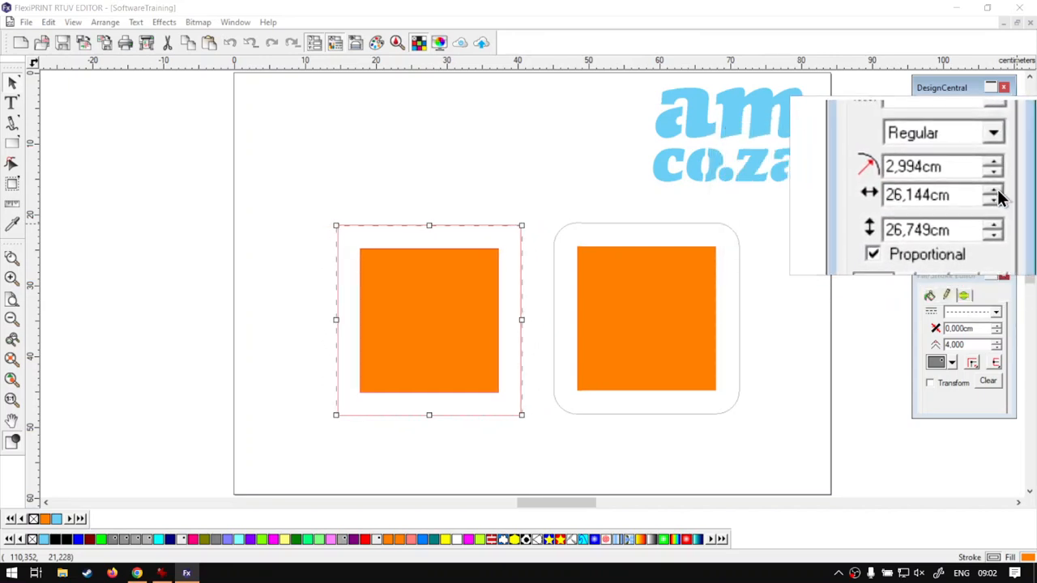
{"action": "left_click_drag", "start_coordinate": [997, 192], "coordinate": [997, 197]}
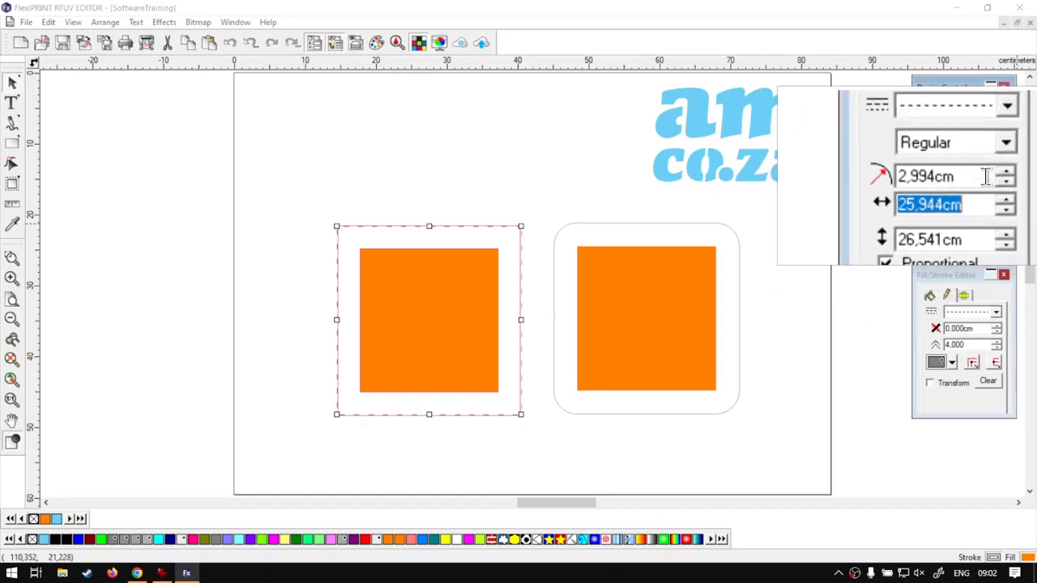
{"action": "left_click", "coordinate": [992, 122]}
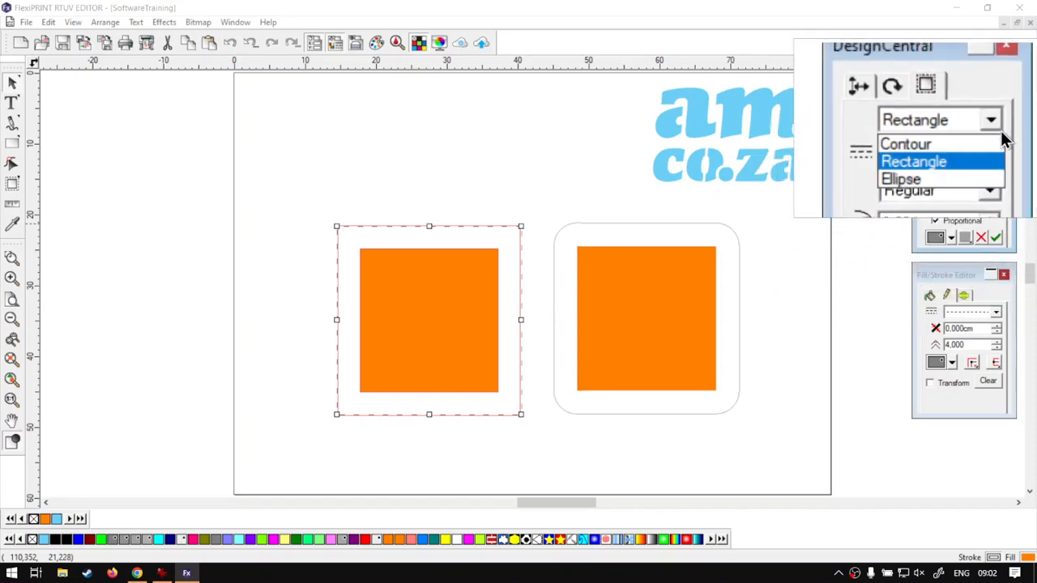
{"action": "left_click", "coordinate": [1007, 118]}
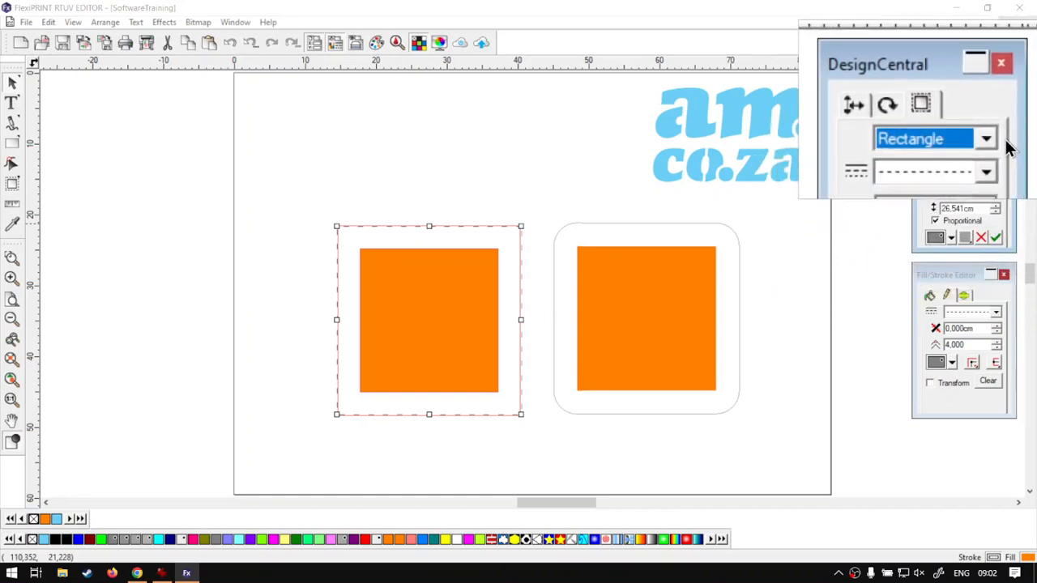
{"action": "left_click", "coordinate": [996, 238]}
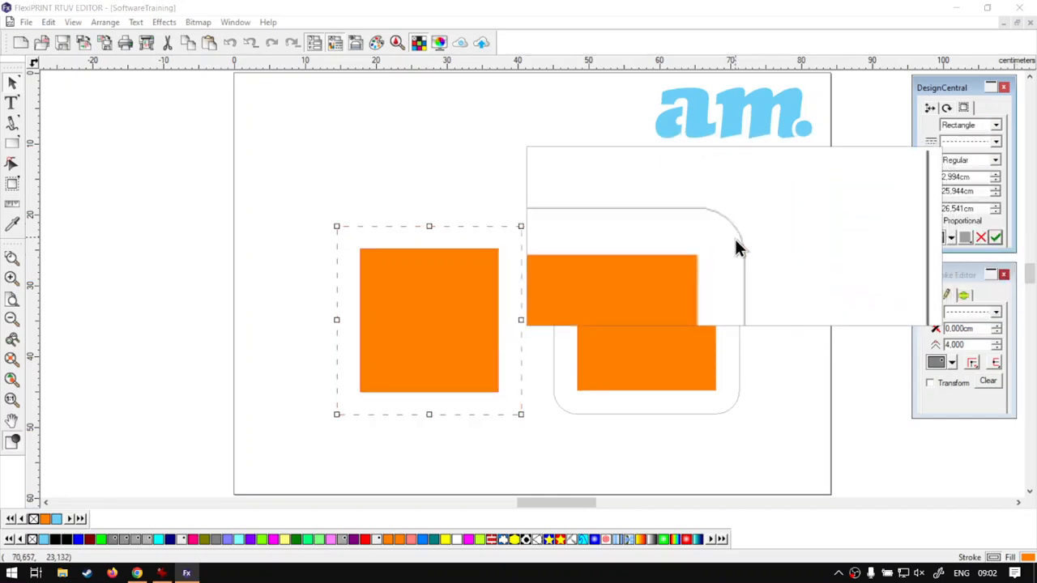
Change the right square's contour cut join type to Miter Joint and apply it.
{"action": "left_click", "coordinate": [686, 259]}
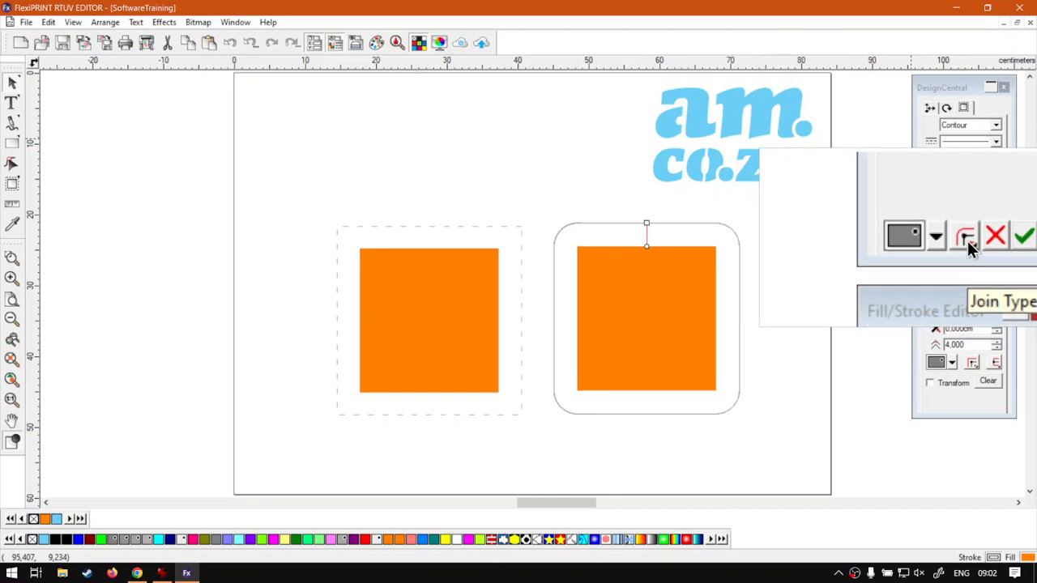
{"action": "left_click", "coordinate": [967, 241]}
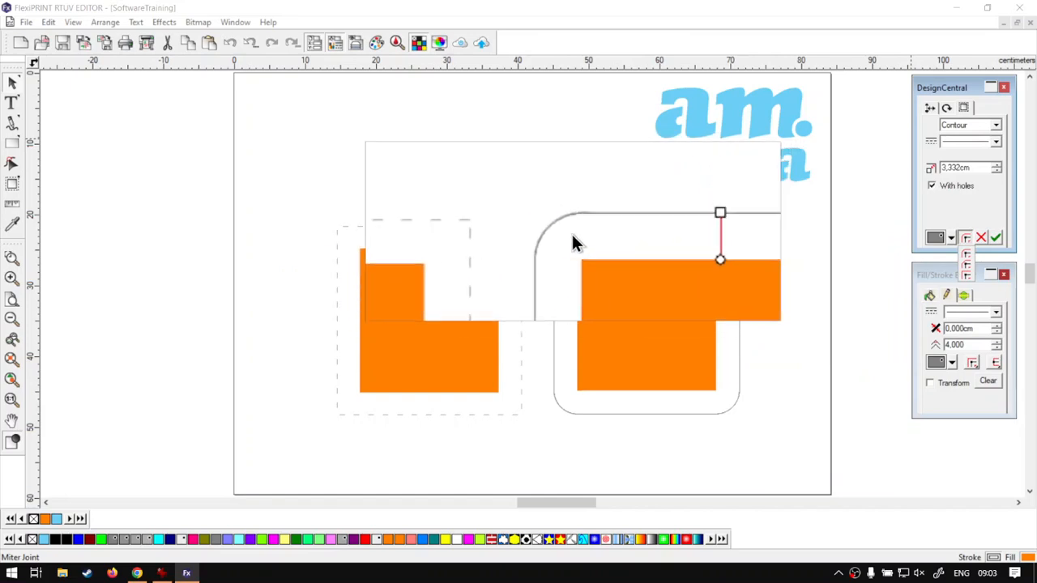
{"action": "left_click", "coordinate": [965, 275]}
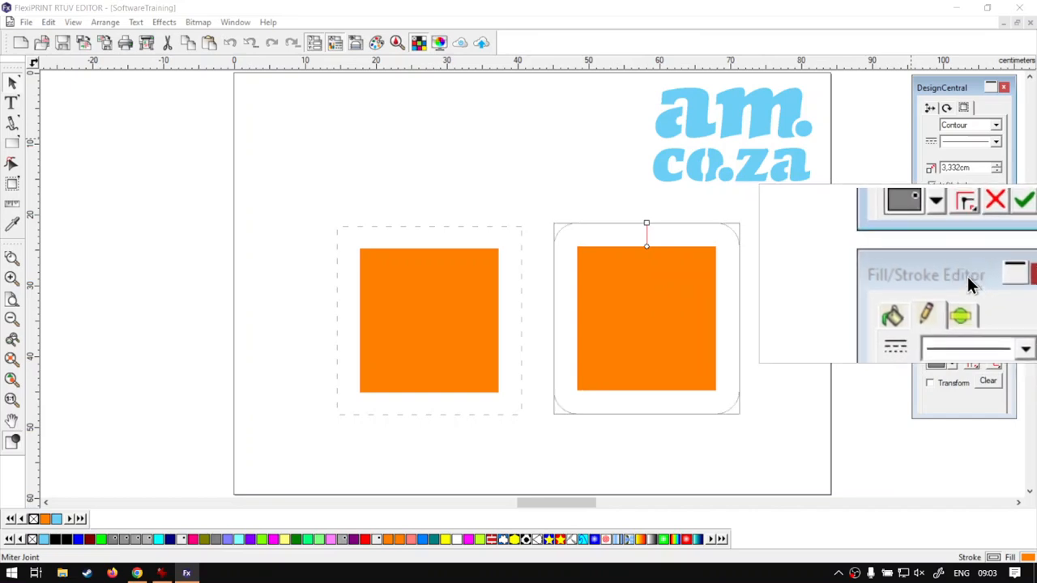
{"action": "left_click", "coordinate": [996, 239]}
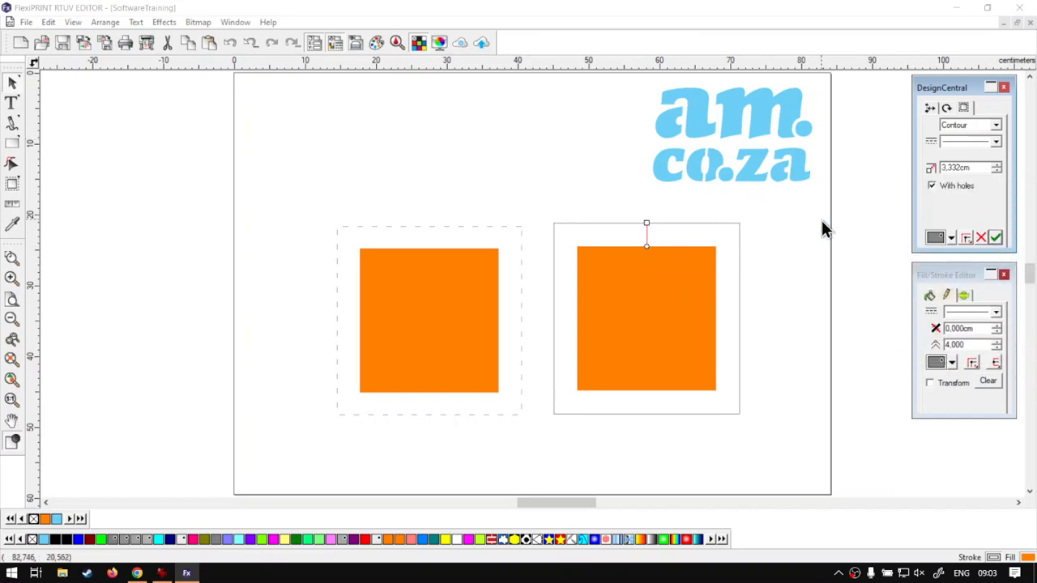
Review the contour cut settings of the right square, including offset and With holes, and clear the selection.
{"action": "left_click", "coordinate": [573, 179]}
{"action": "left_click", "coordinate": [662, 285]}
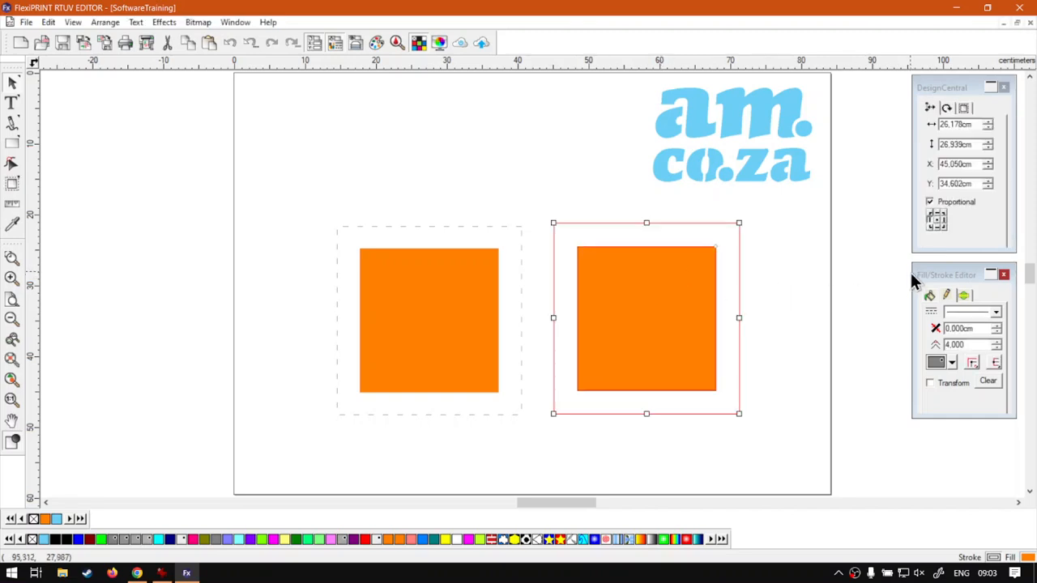
{"action": "left_click", "coordinate": [965, 109]}
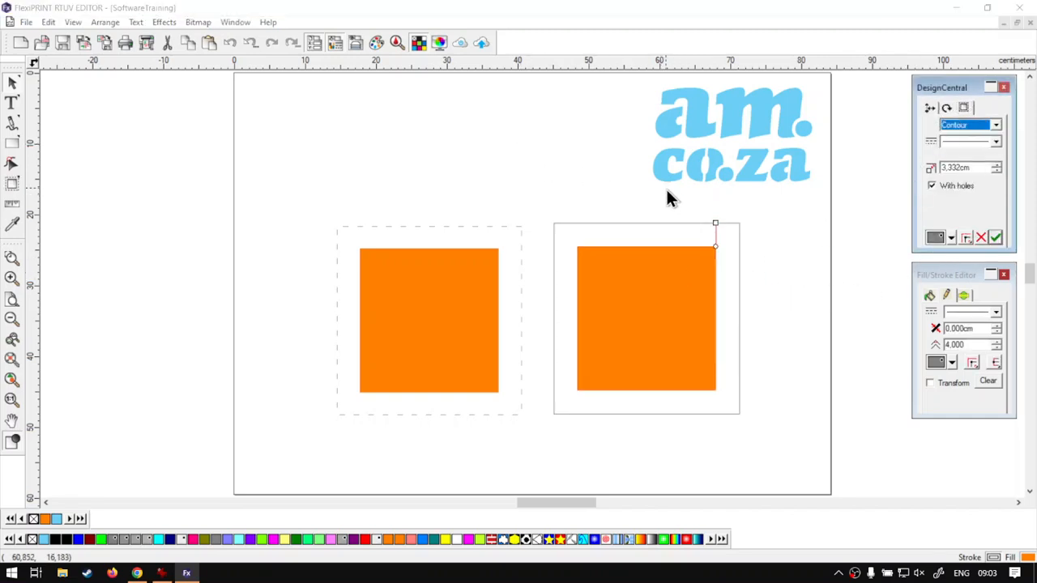
{"action": "left_click", "coordinate": [512, 183]}
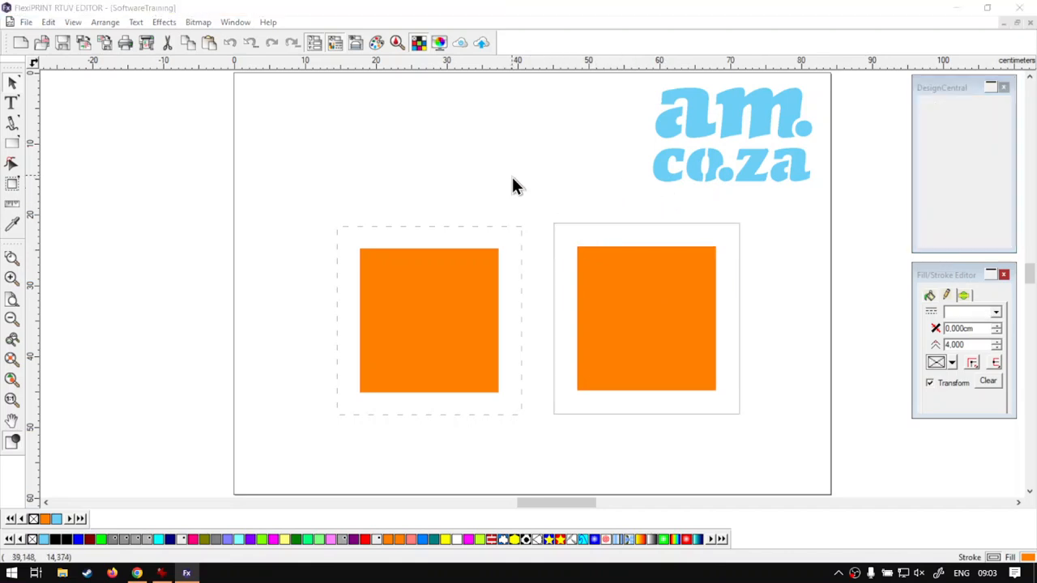
{"action": "left_click", "coordinate": [608, 278]}
{"action": "left_click", "coordinate": [963, 110]}
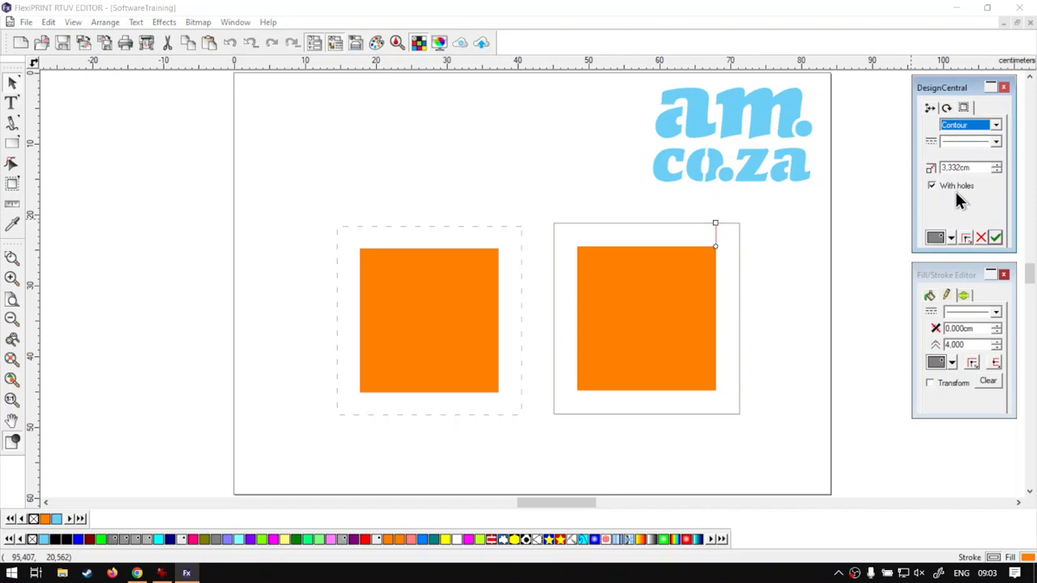
{"action": "left_click", "coordinate": [283, 158]}
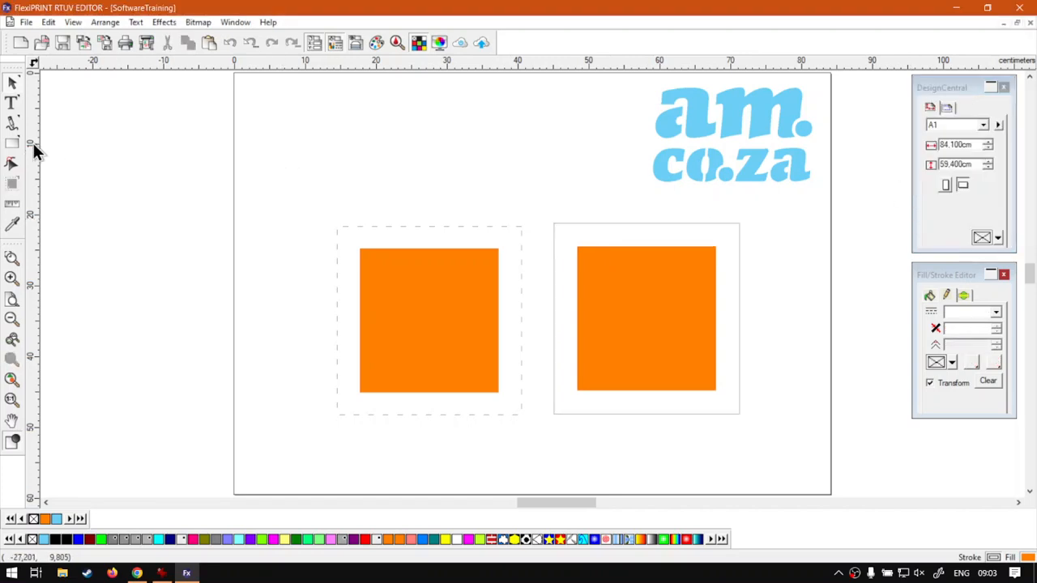
Draw an orange rectangle about 15.4 cm wide and 13.8 cm high above the left square and select it.
{"action": "left_click", "coordinate": [413, 300]}
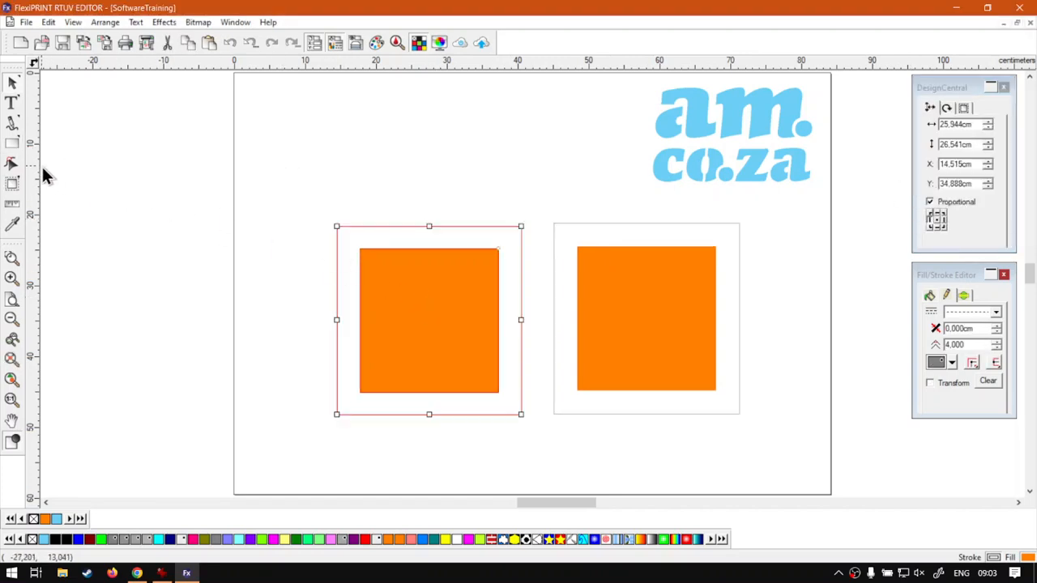
{"action": "left_click", "coordinate": [10, 148]}
{"action": "left_click_drag", "start_coordinate": [356, 113], "coordinate": [466, 211]}
{"action": "left_click", "coordinate": [12, 82]}
{"action": "left_click", "coordinate": [437, 168]}
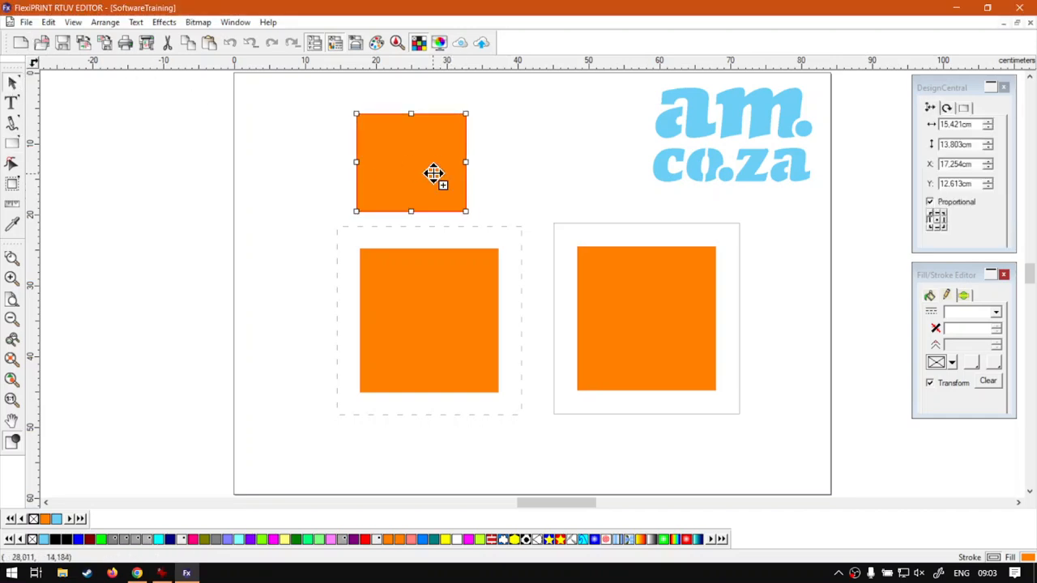
Place a smaller copy of the rectangle centred inside it and combine the two into a frame with a rectangular hole.
{"action": "left_click_drag", "start_coordinate": [433, 181], "coordinate": [410, 170]}
{"action": "left_click_drag", "start_coordinate": [333, 102], "coordinate": [411, 153]}
{"action": "left_click", "coordinate": [465, 128], "text": "shift"}
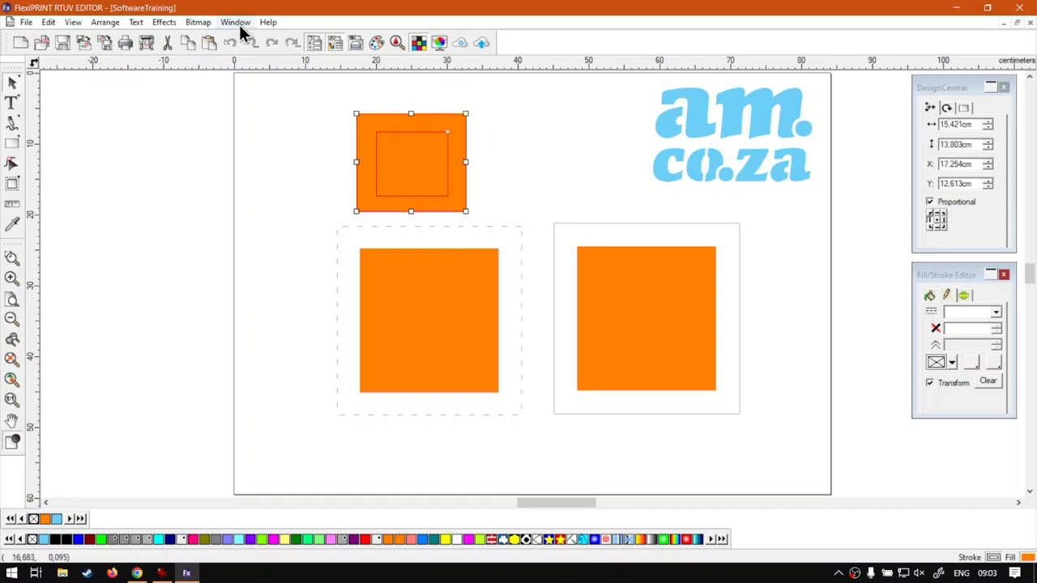
{"action": "left_click", "coordinate": [105, 23]}
{"action": "mouse_move", "coordinate": [149, 54]}
{"action": "left_click", "coordinate": [332, 54]}
{"action": "left_click", "coordinate": [398, 155]}
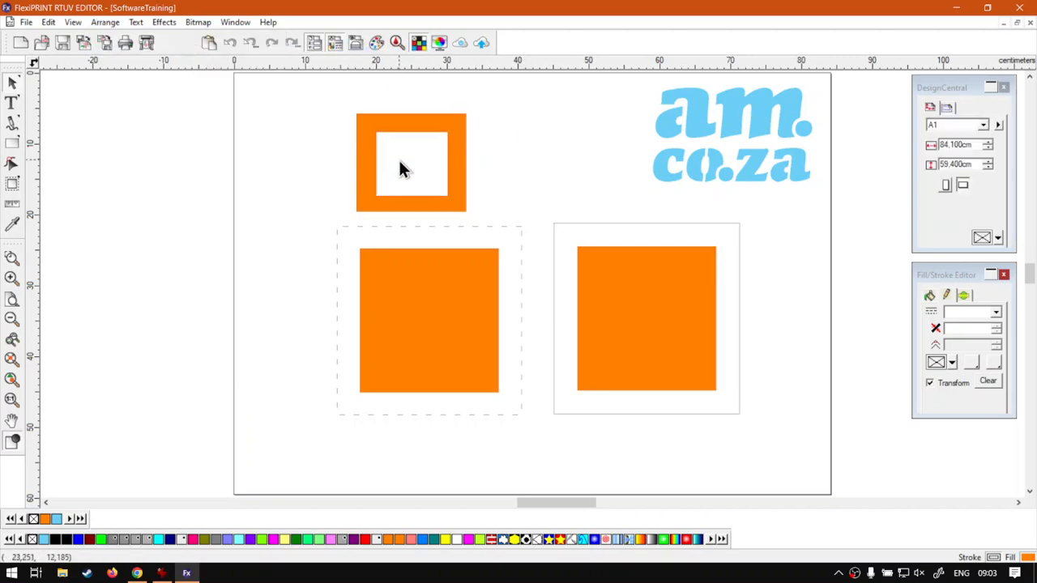
Move the orange frame to the upper middle of the page and both contoured squares down toward the lower edge.
{"action": "left_click_drag", "start_coordinate": [456, 169], "coordinate": [558, 160]}
{"action": "left_click_drag", "start_coordinate": [446, 278], "coordinate": [424, 349]}
{"action": "left_click_drag", "start_coordinate": [650, 332], "coordinate": [658, 387]}
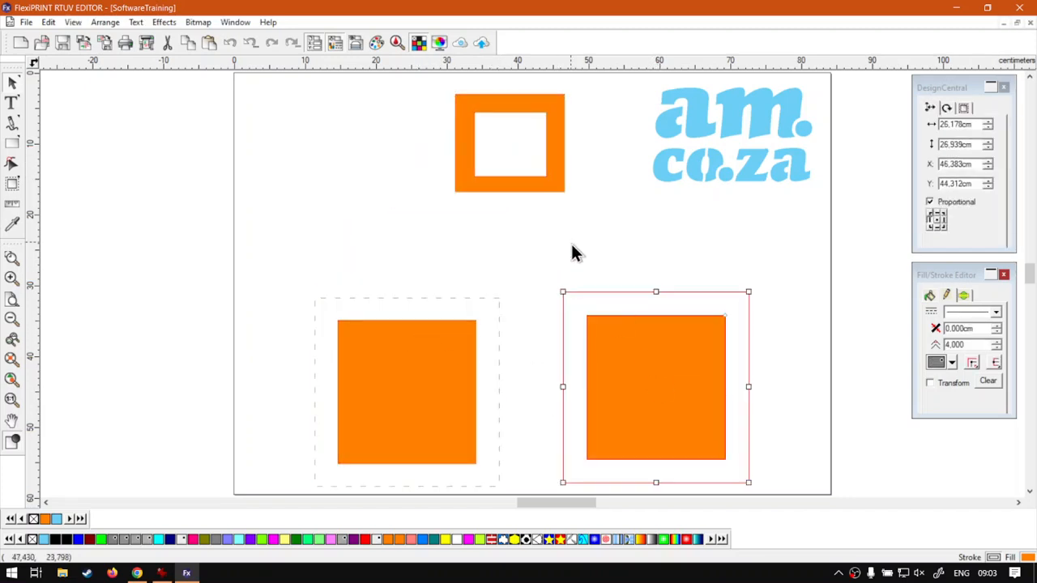
Enlarge the orange frame proportionally to about 21.8 by 19.5 cm and shift it slightly down.
{"action": "left_click", "coordinate": [561, 191]}
{"action": "left_click_drag", "start_coordinate": [454, 193], "coordinate": [410, 232]}
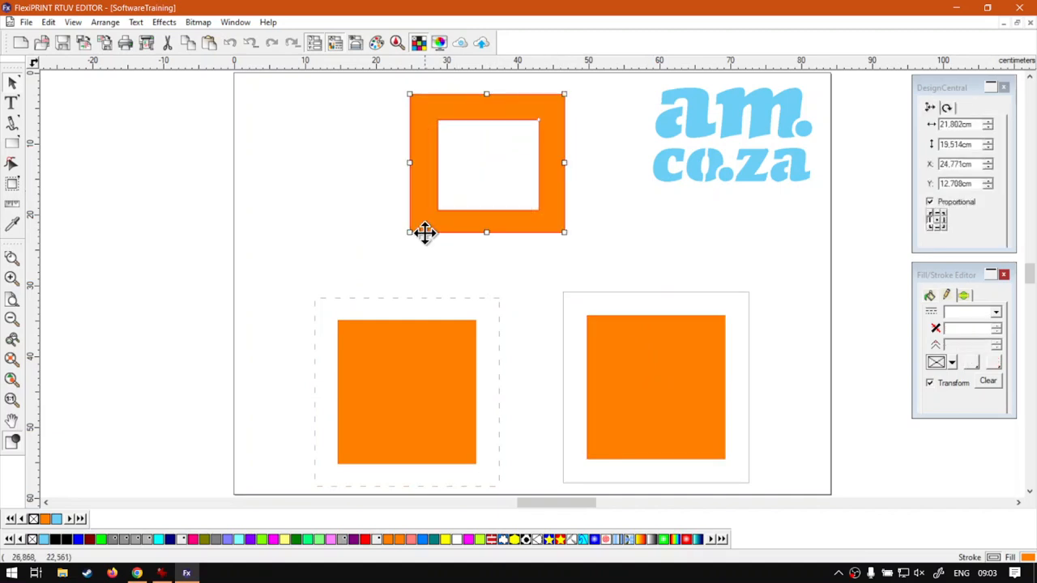
{"action": "left_click_drag", "start_coordinate": [467, 212], "coordinate": [468, 231]}
Add a Contour-type contour cut with a 3.332 cm offset to the frame, turn off With holes, apply it and clear the selection.
{"action": "left_click", "coordinate": [163, 22]}
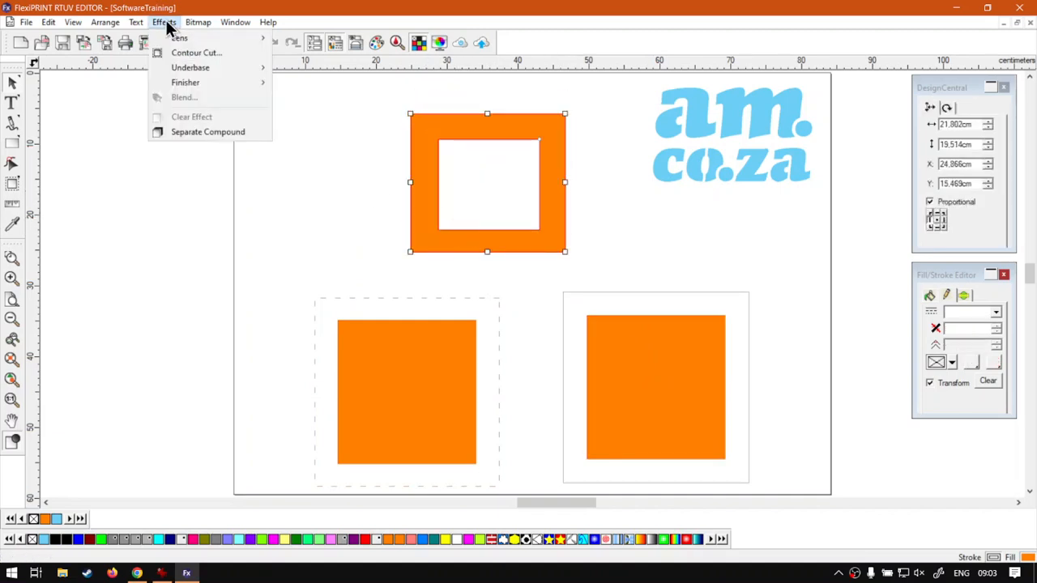
{"action": "left_click", "coordinate": [194, 53]}
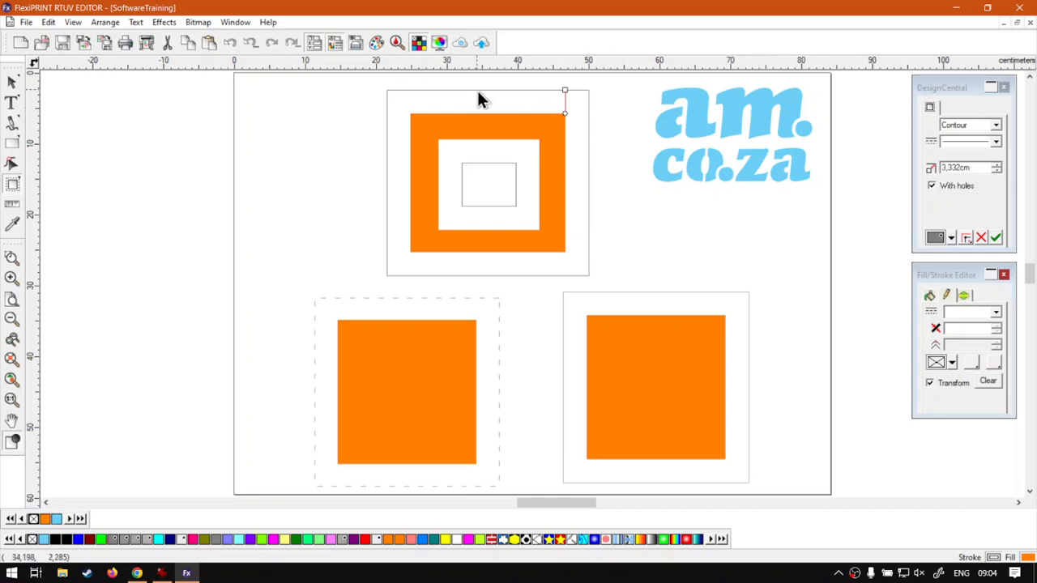
{"action": "left_click", "coordinate": [932, 186]}
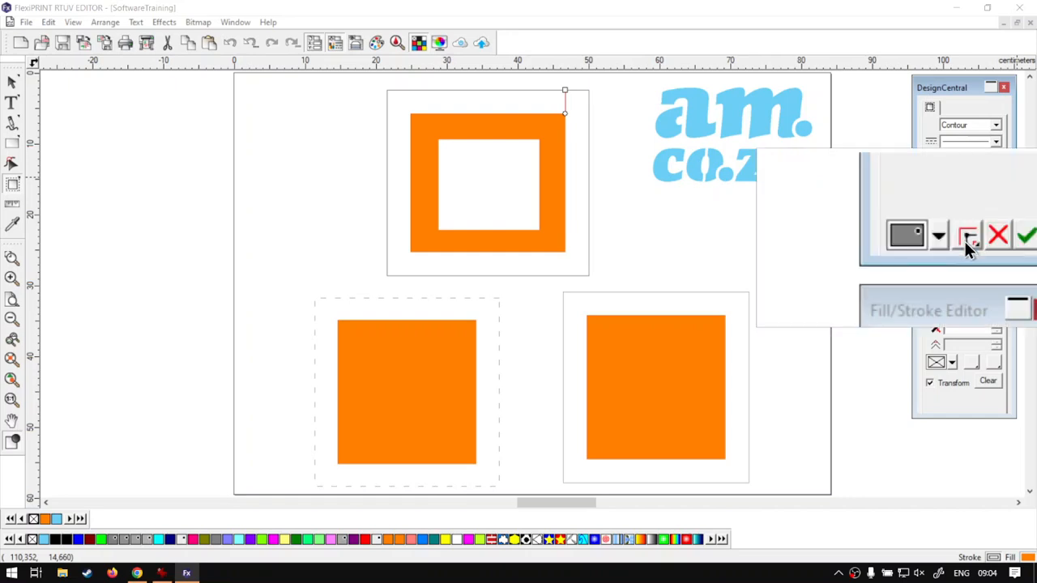
{"action": "left_click", "coordinate": [996, 238]}
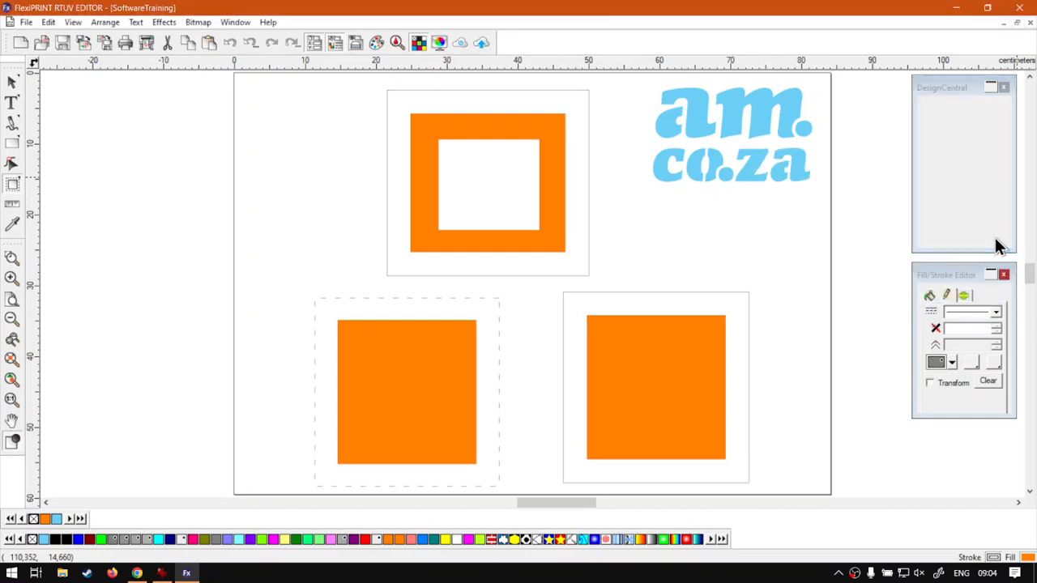
{"action": "left_click", "coordinate": [810, 225]}
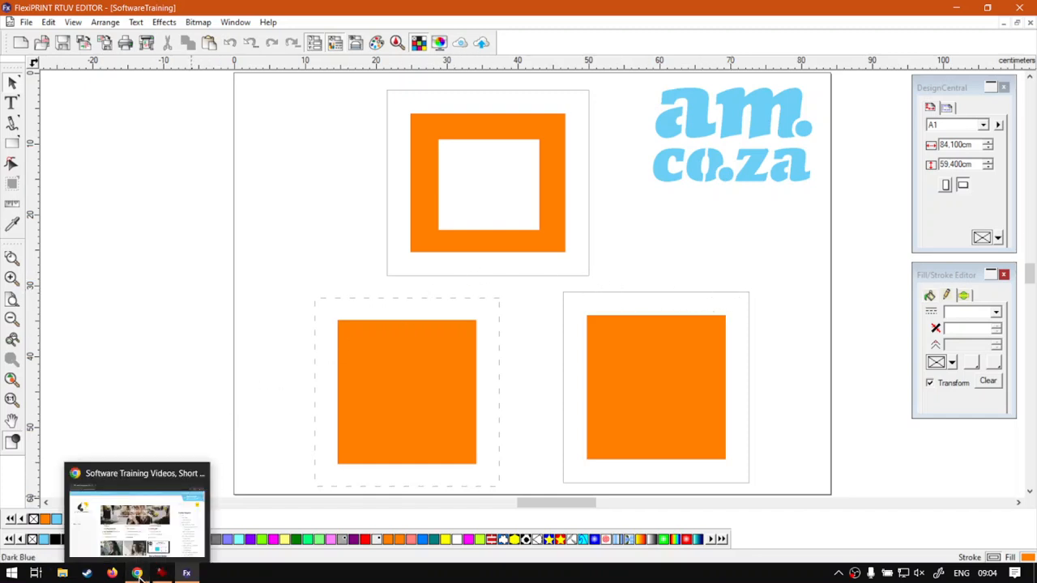
Switch to Chrome to show the Software Training Videos home page.
{"action": "left_click", "coordinate": [138, 572]}
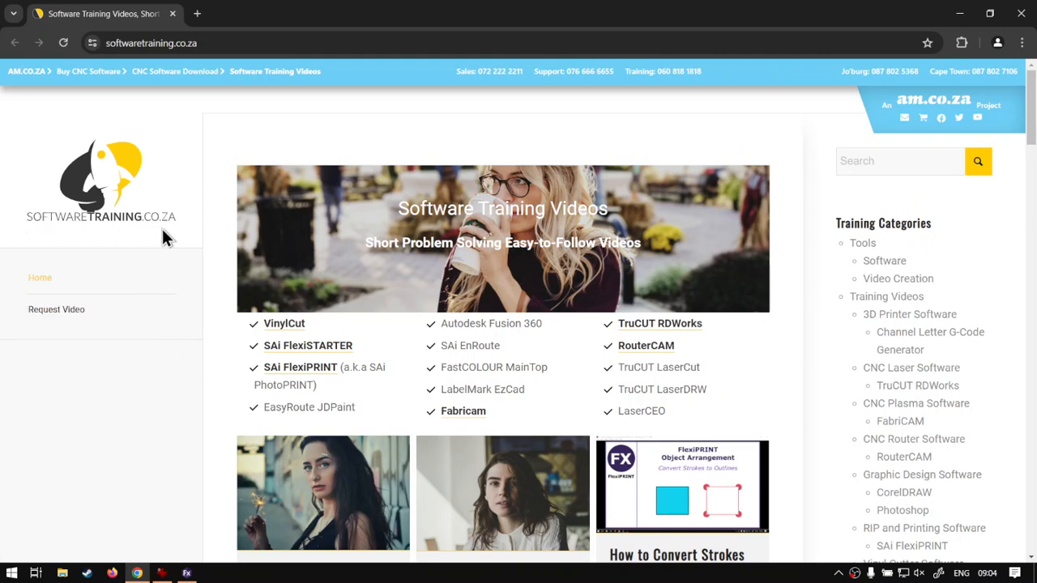